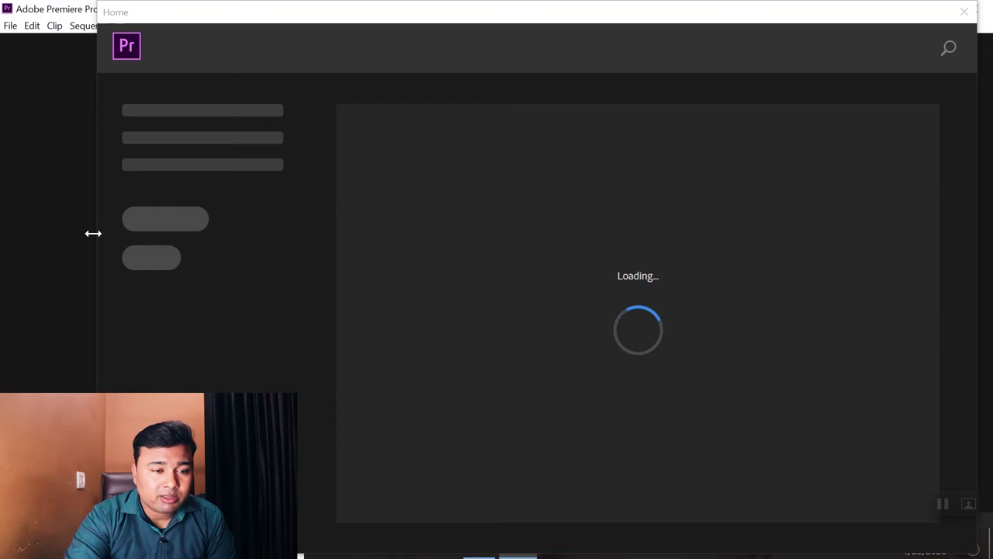
Look over the recent projects and open the setup for a new project.
{"action": "scroll", "coordinate": [465, 365], "scroll_direction": "down", "scroll_amount": 1}
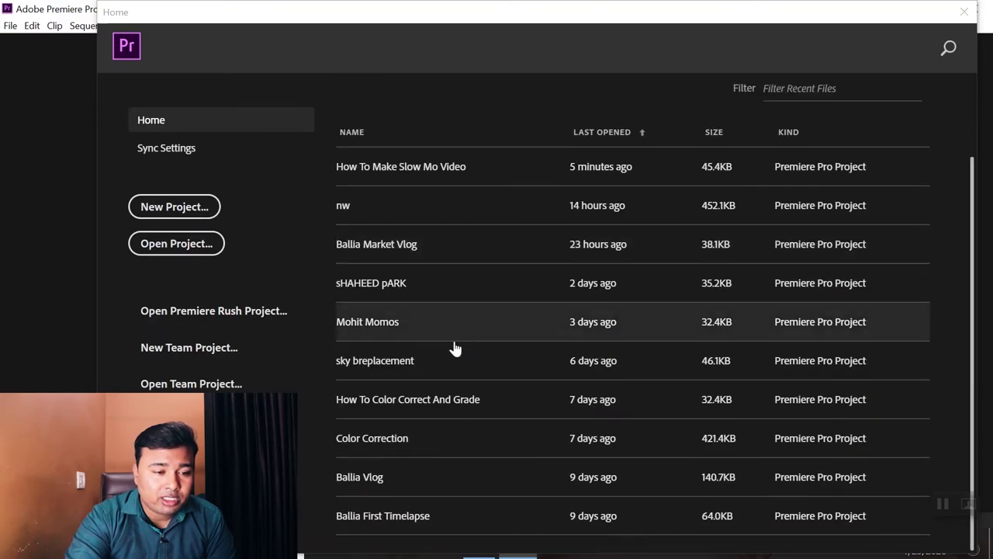
{"action": "scroll", "coordinate": [458, 345], "scroll_direction": "up", "scroll_amount": 1}
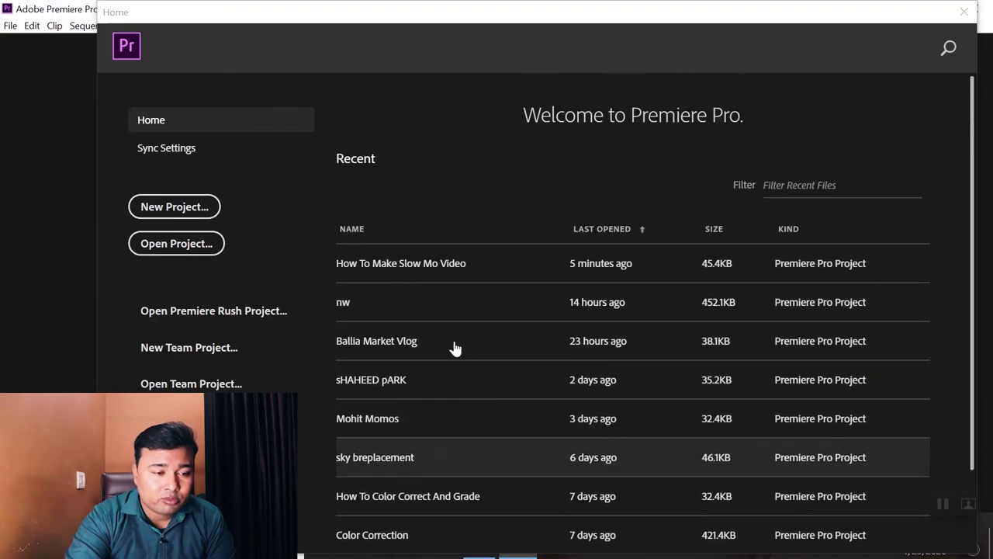
{"action": "left_click", "coordinate": [166, 208]}
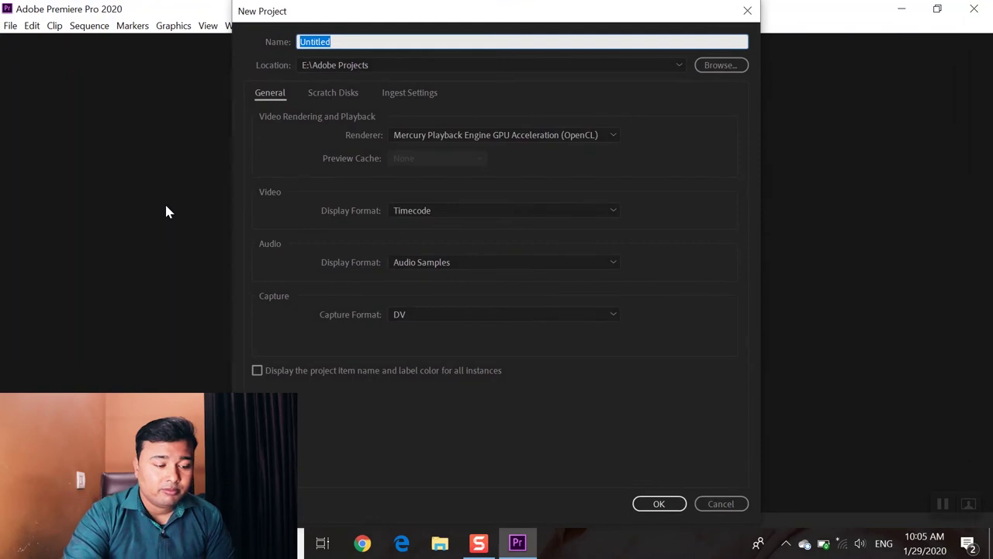
{"action": "type", "text": "DEmo"}
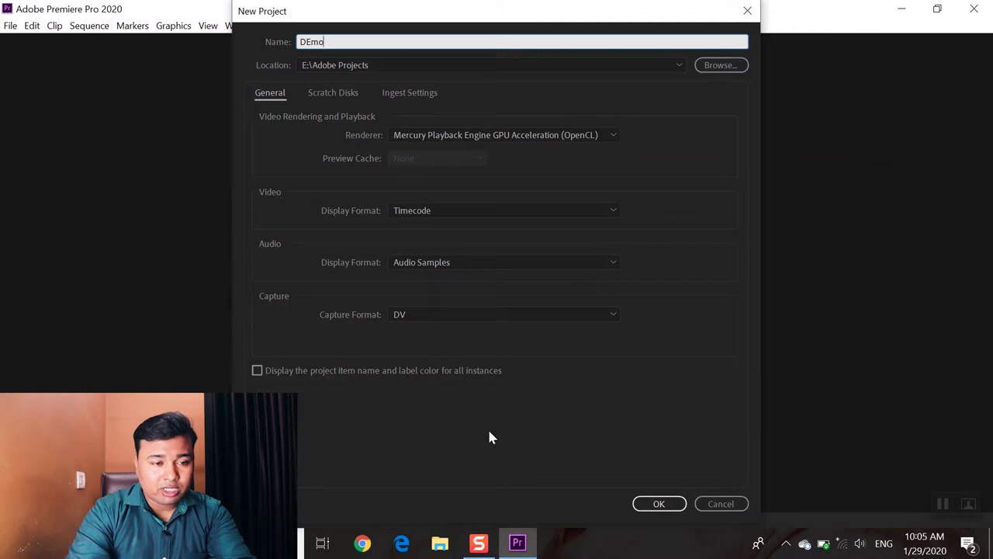
{"action": "left_click", "coordinate": [661, 504]}
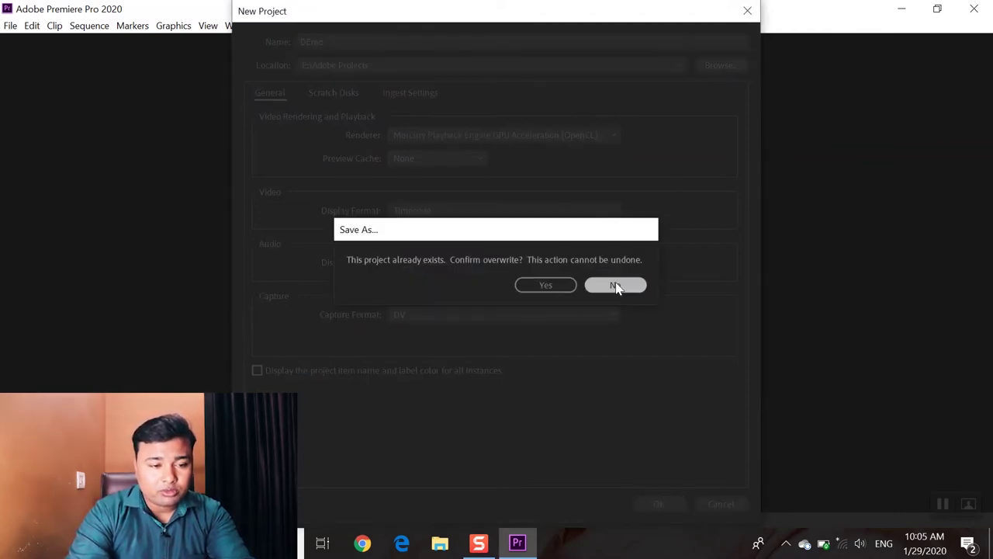
{"action": "left_click", "coordinate": [616, 284]}
Name the new project "Premier Pro" and create it in E:\Adobe Projects.
{"action": "left_click", "coordinate": [332, 41]}
{"action": "double_click", "coordinate": [332, 41]}
{"action": "type", "text": "Premier Pro"}
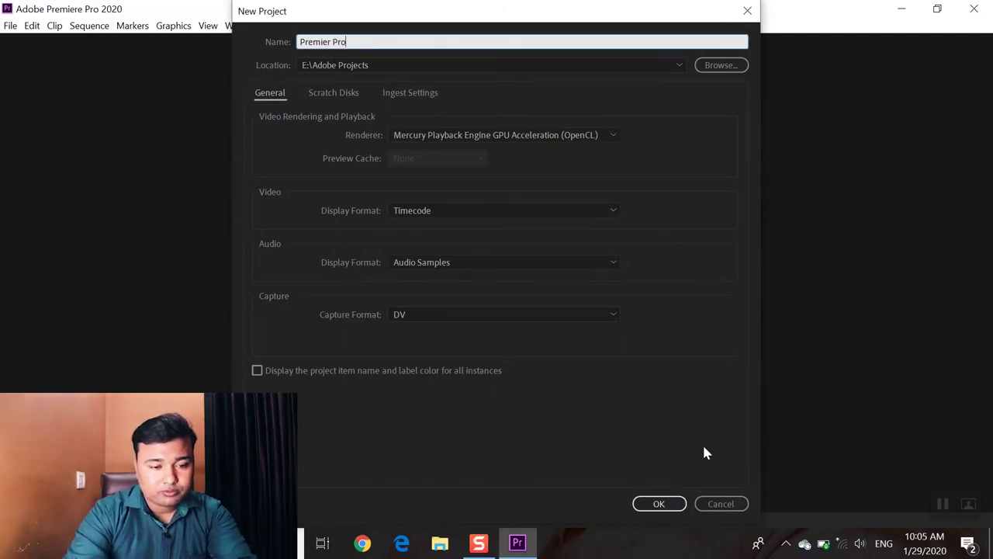
{"action": "left_click", "coordinate": [659, 504]}
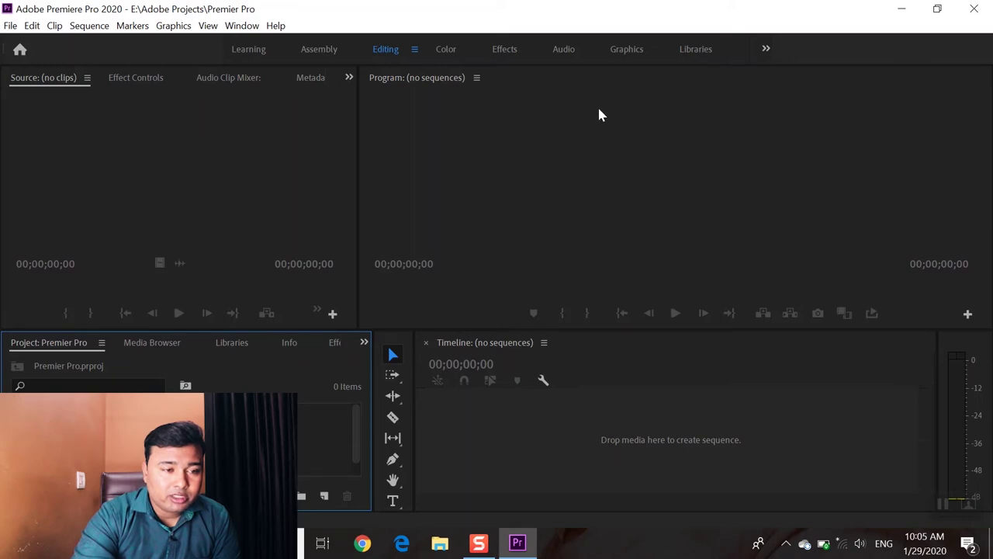
Import the video clip MVI_0098 from the Dadri mela 2 folder into the project.
{"action": "left_click", "coordinate": [659, 158]}
{"action": "left_click", "coordinate": [610, 419]}
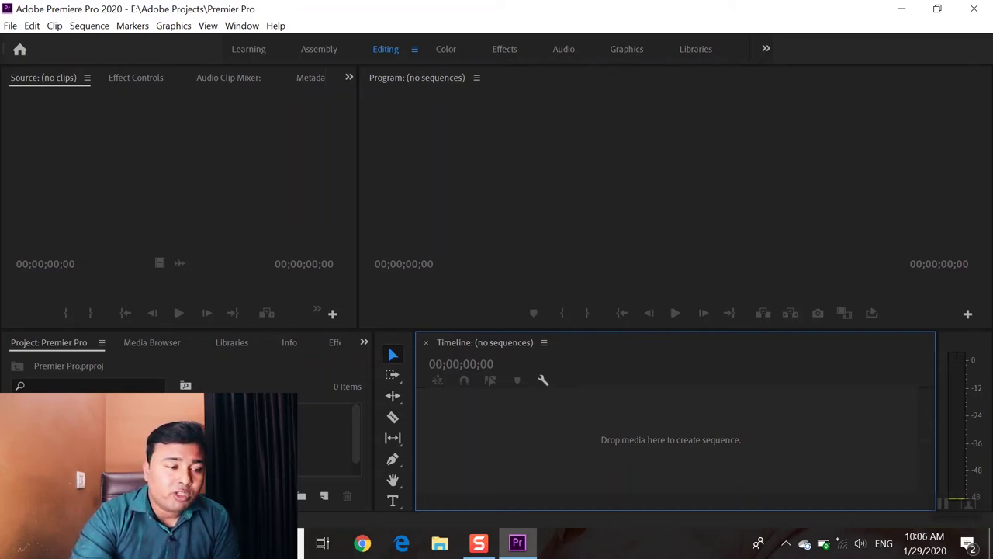
{"action": "key", "text": "ctrl+i"}
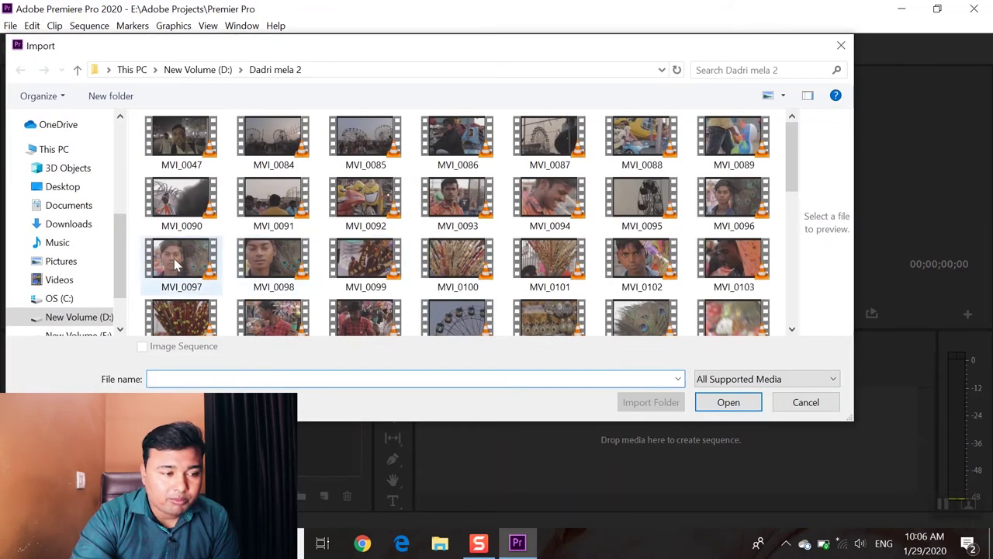
{"action": "double_click", "coordinate": [252, 254]}
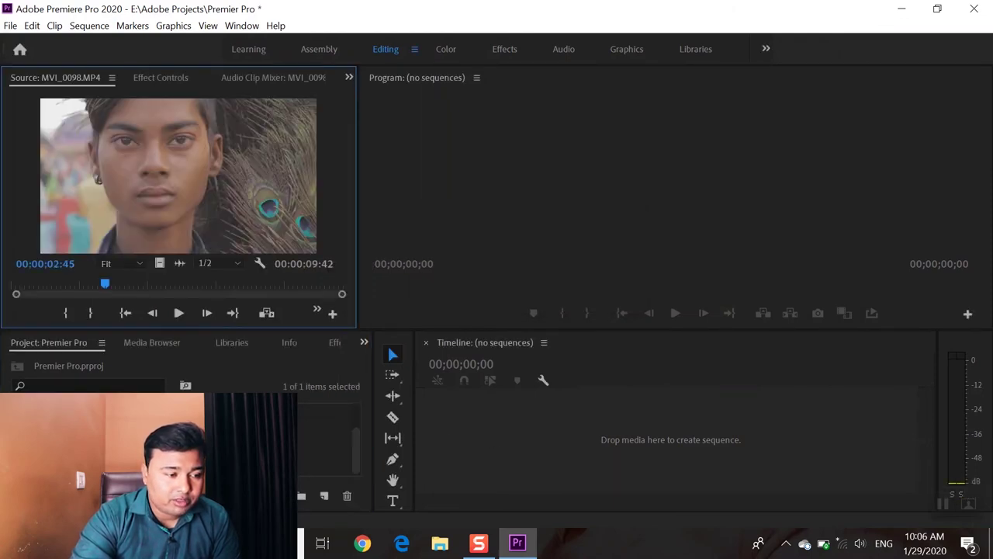
Preview the imported clip MVI_0098 from near its beginning in the Source monitor.
{"action": "left_click_drag", "start_coordinate": [115, 287], "coordinate": [17, 285]}
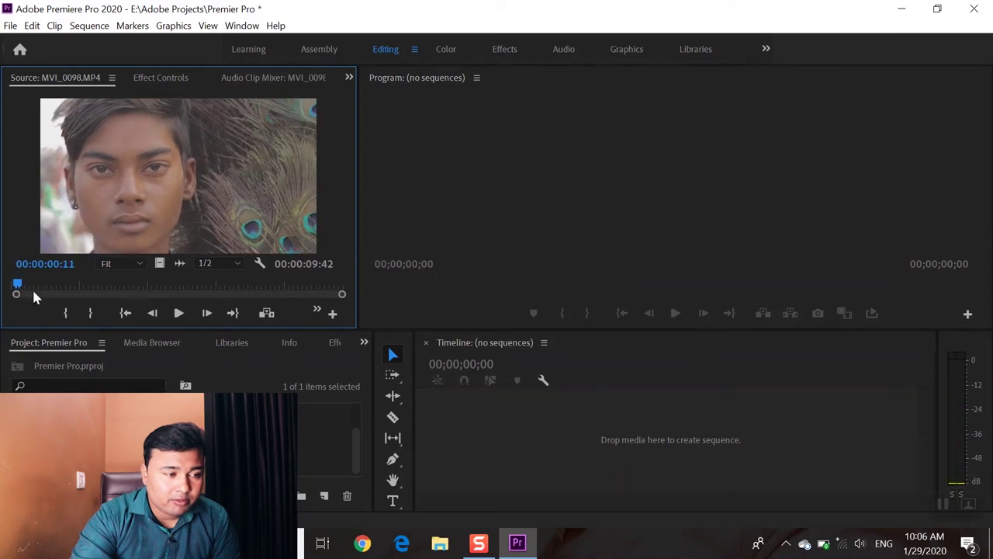
{"action": "left_click", "coordinate": [180, 313]}
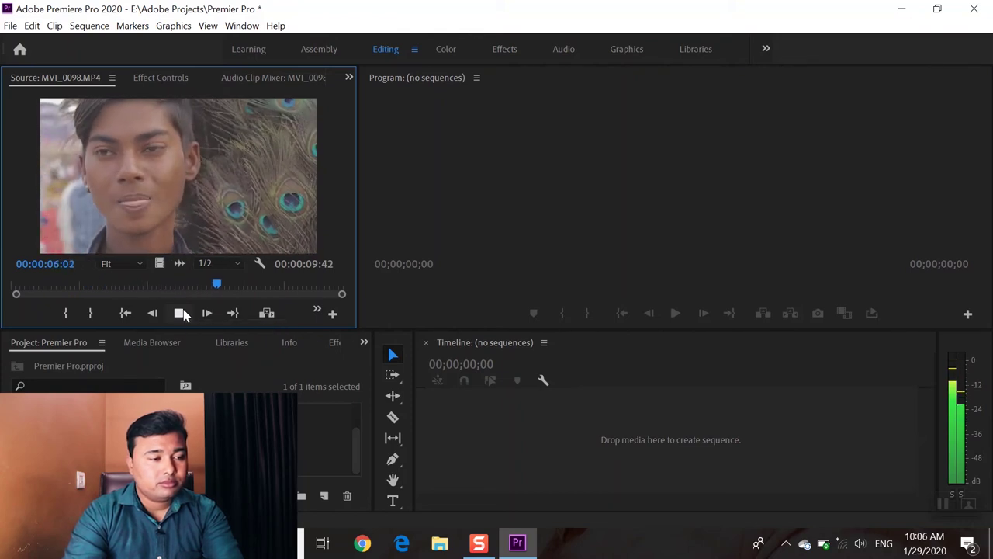
{"action": "left_click", "coordinate": [181, 313]}
{"action": "left_click", "coordinate": [180, 313]}
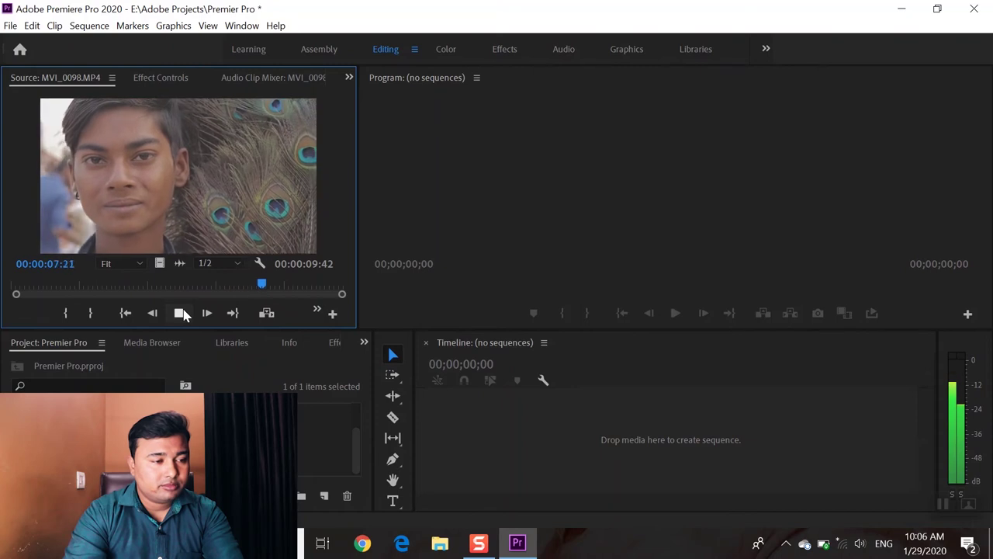
{"action": "left_click", "coordinate": [181, 313]}
Mark the source clip's In point at 00:00:00:00 and its Out point at 00:00:03:52.
{"action": "left_click_drag", "start_coordinate": [270, 284], "coordinate": [6, 287]}
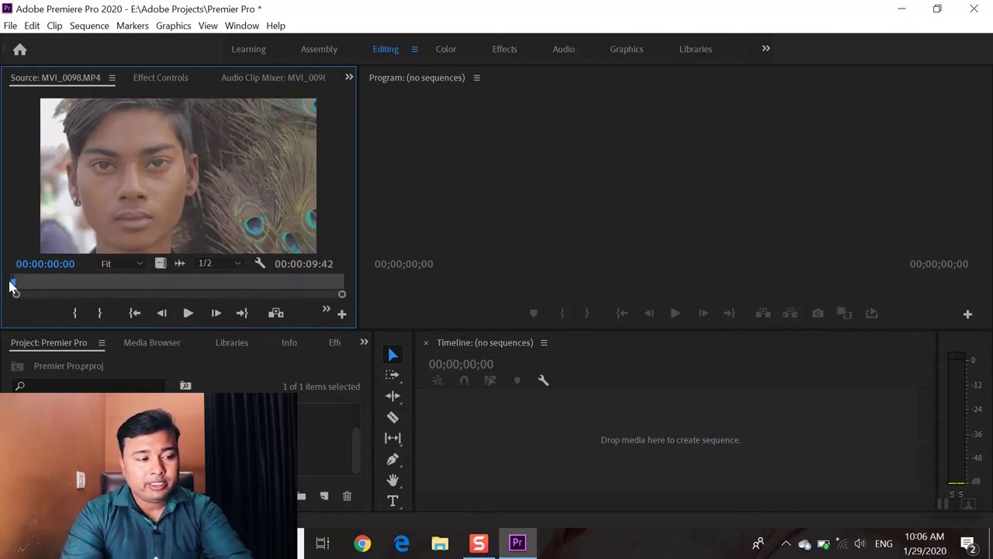
{"action": "left_click", "coordinate": [186, 313]}
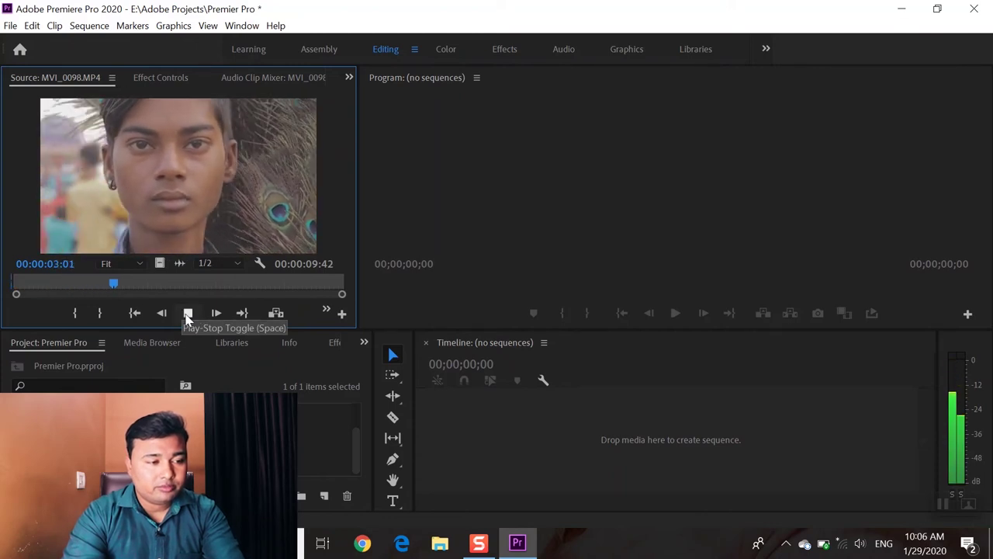
{"action": "left_click", "coordinate": [187, 313]}
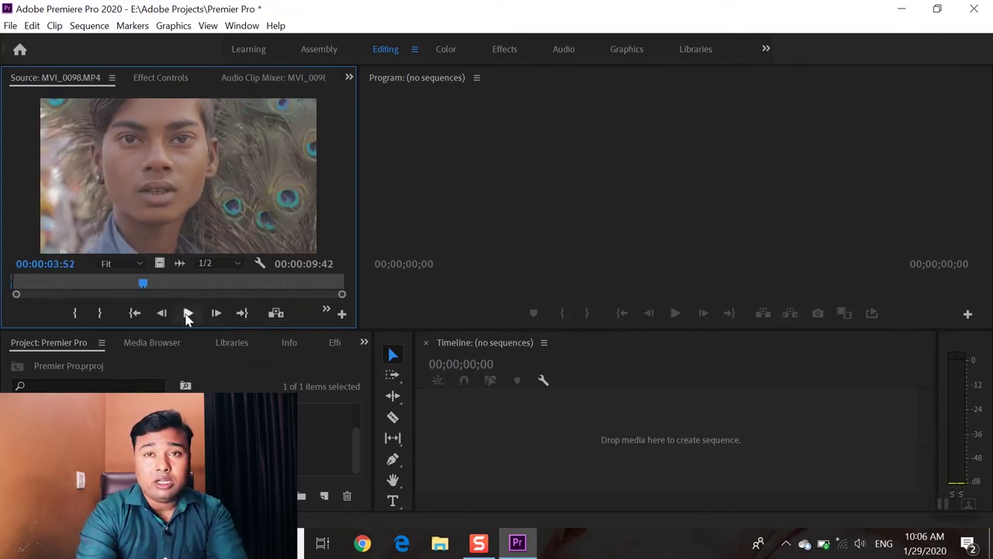
{"action": "key", "text": "o"}
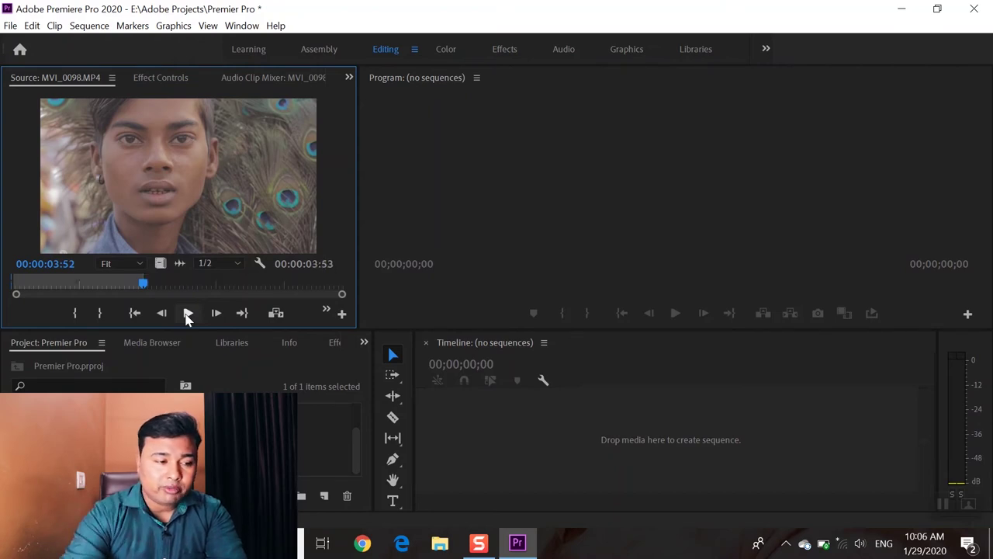
Place the marked portion of MVI_0098 on the empty timeline as a new sequence and play part of it.
{"action": "left_click_drag", "start_coordinate": [148, 209], "coordinate": [542, 449]}
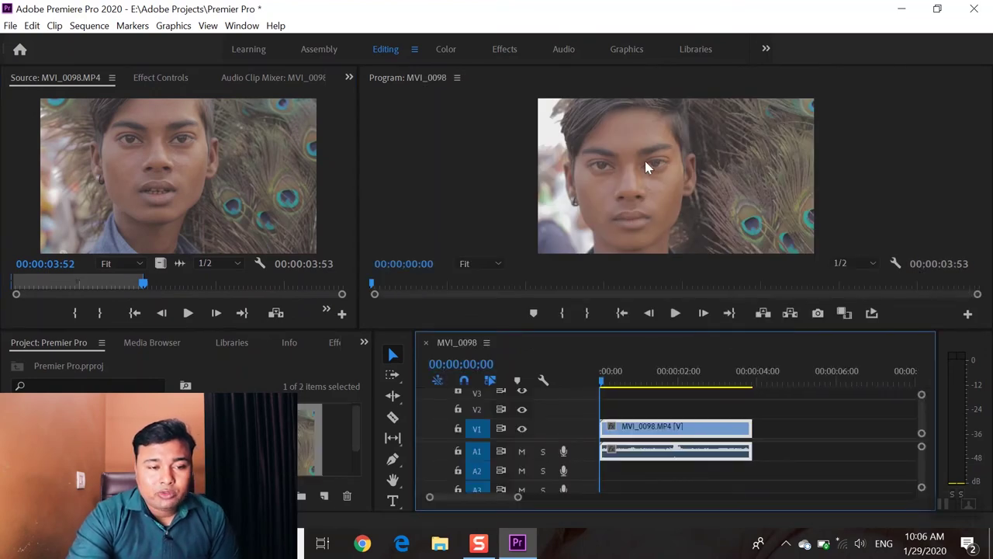
{"action": "left_click", "coordinate": [675, 313]}
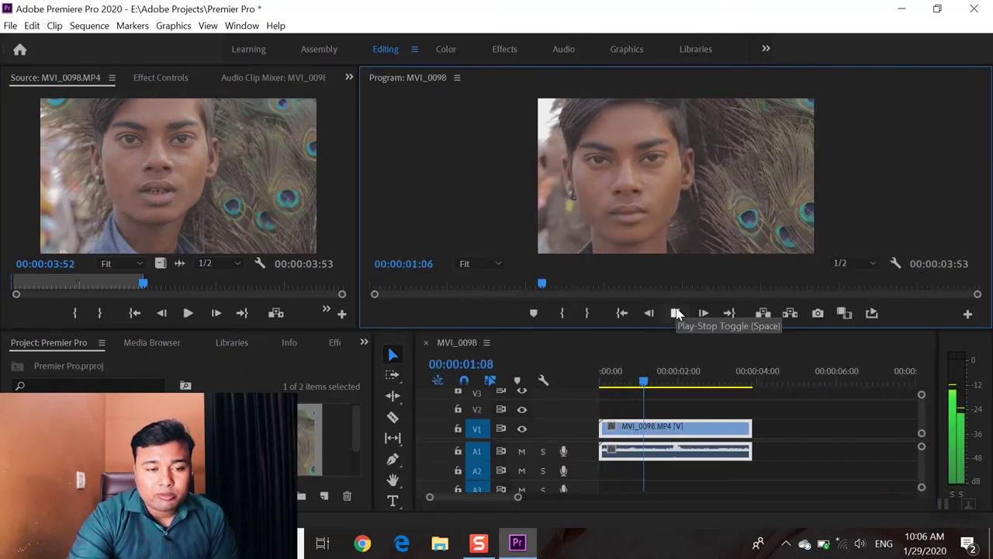
{"action": "left_click", "coordinate": [677, 313]}
Display the Lumetri Color controls and the Lumetri Scopes for the clip.
{"action": "left_click", "coordinate": [230, 25]}
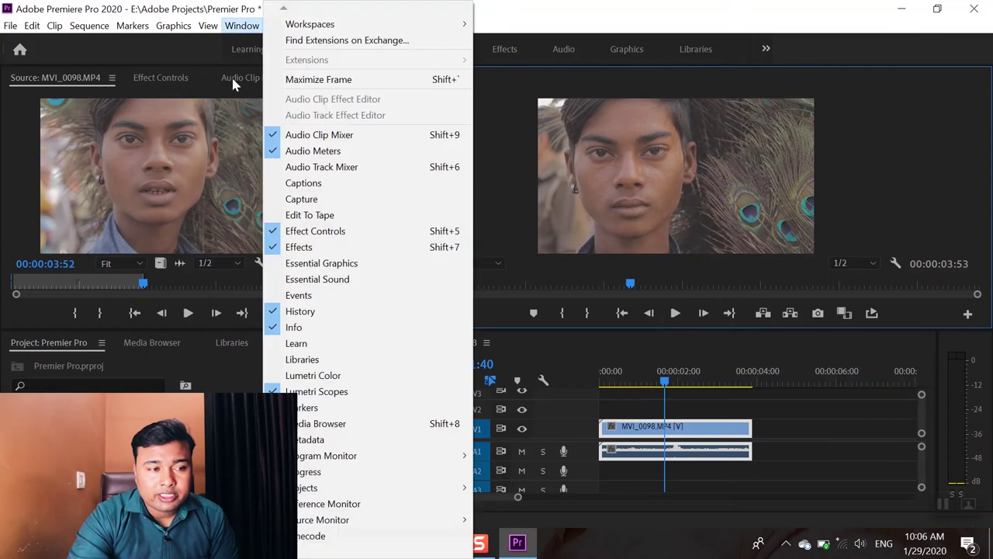
{"action": "left_click", "coordinate": [312, 376]}
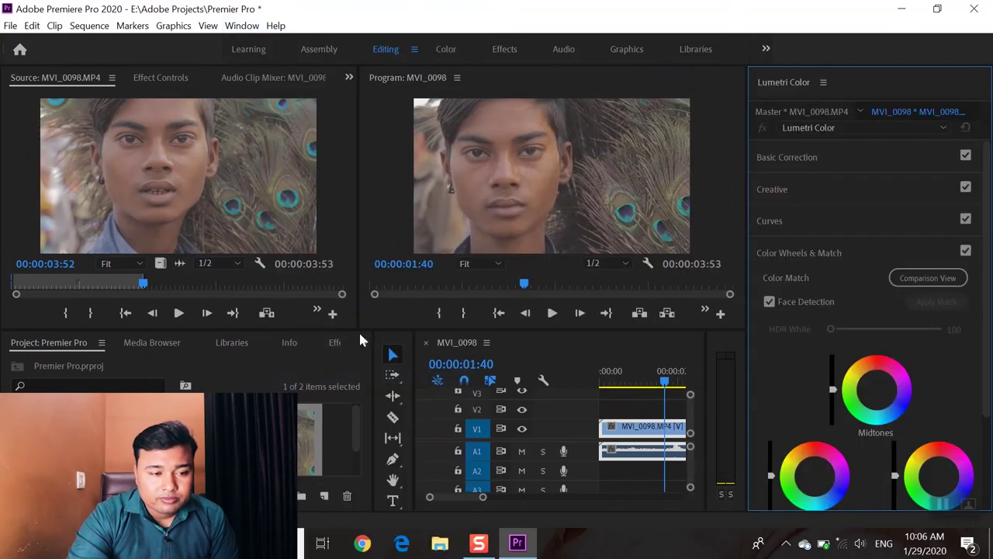
{"action": "left_click", "coordinate": [349, 77]}
{"action": "left_click", "coordinate": [387, 159]}
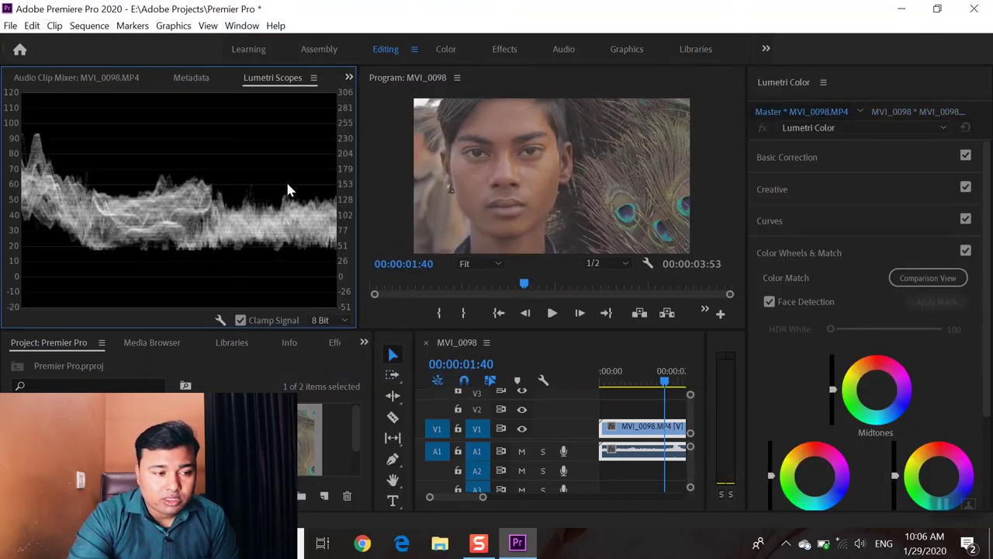
In the clip's Basic Correction, set Blacks to -91.7, Highlights to 84.7, Shadows to 4.2 and Contrast to 18.1.
{"action": "left_click", "coordinate": [807, 158]}
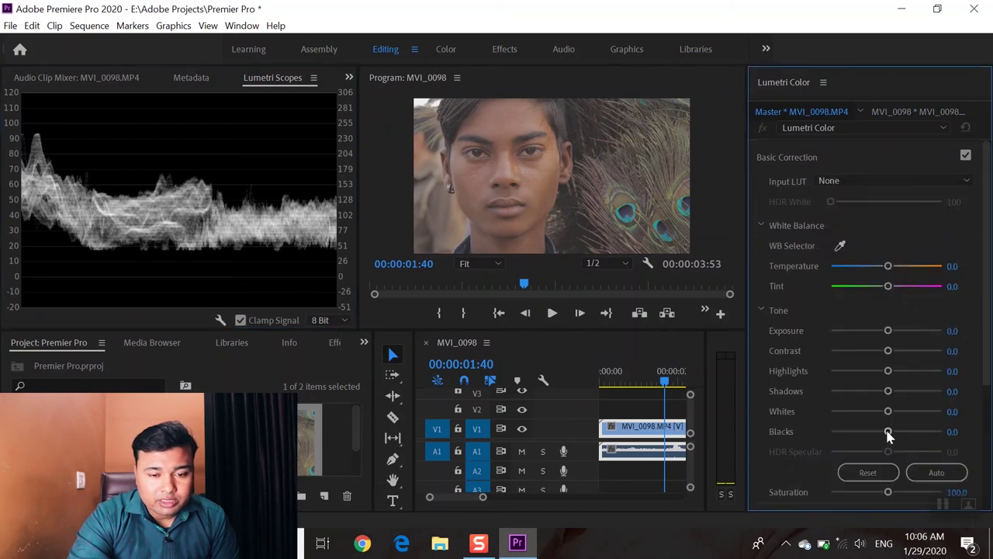
{"action": "left_click_drag", "start_coordinate": [886, 433], "coordinate": [834, 431]}
{"action": "left_click_drag", "start_coordinate": [888, 371], "coordinate": [889, 391]}
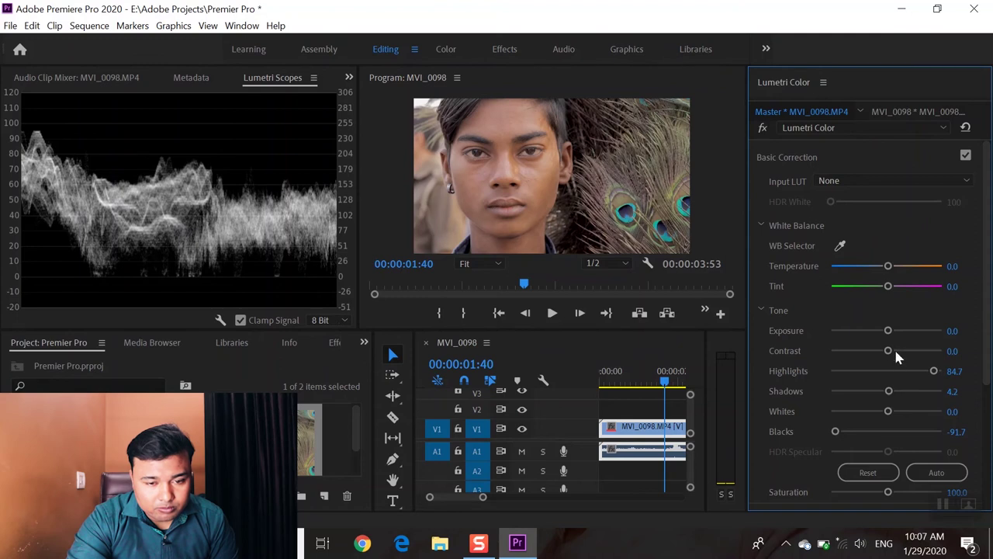
{"action": "left_click", "coordinate": [896, 352]}
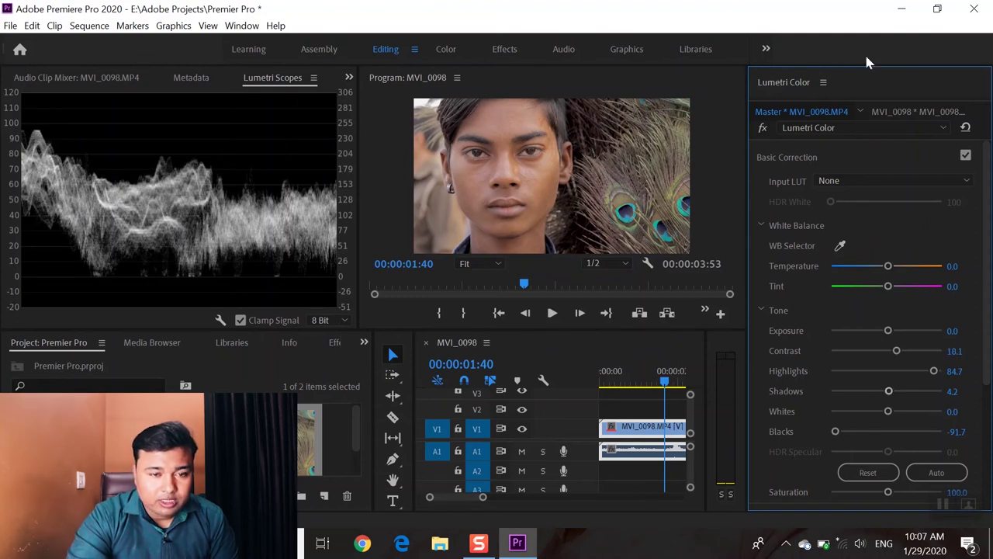
Close the Lumetri Color panel, play the corrected sequence from its start and return the playhead to 00:00:00:00.
{"action": "left_click", "coordinate": [823, 82]}
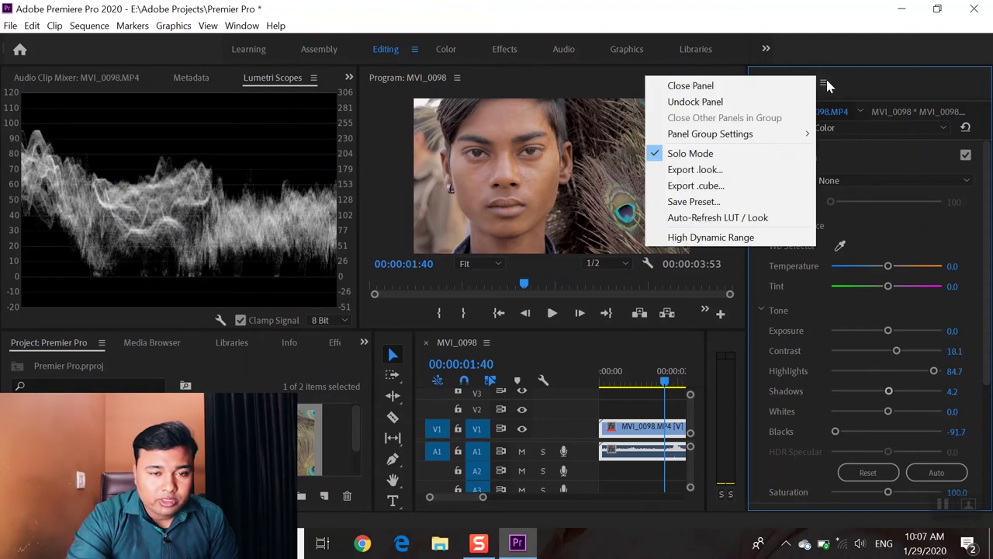
{"action": "left_click", "coordinate": [779, 88]}
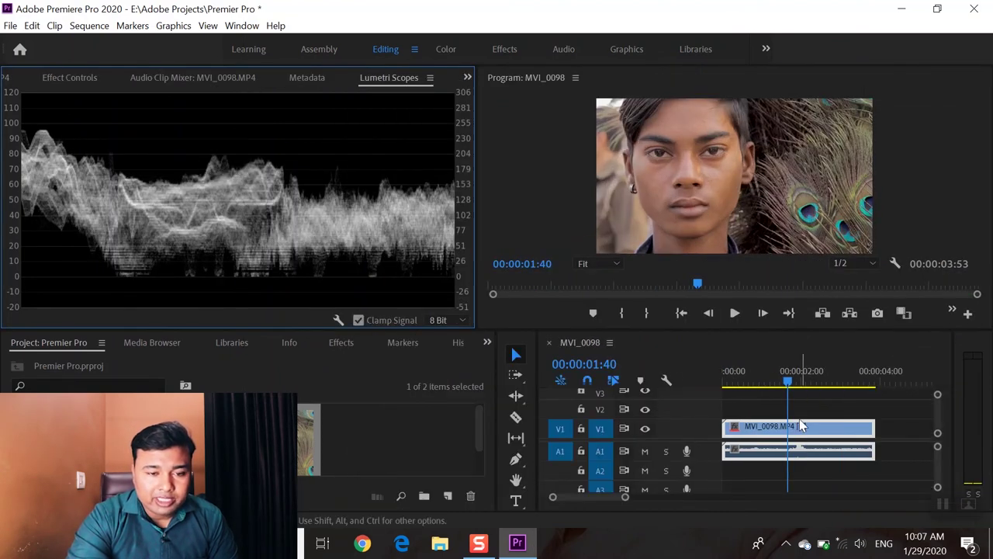
{"action": "left_click_drag", "start_coordinate": [787, 380], "coordinate": [714, 381]}
{"action": "left_click", "coordinate": [732, 315]}
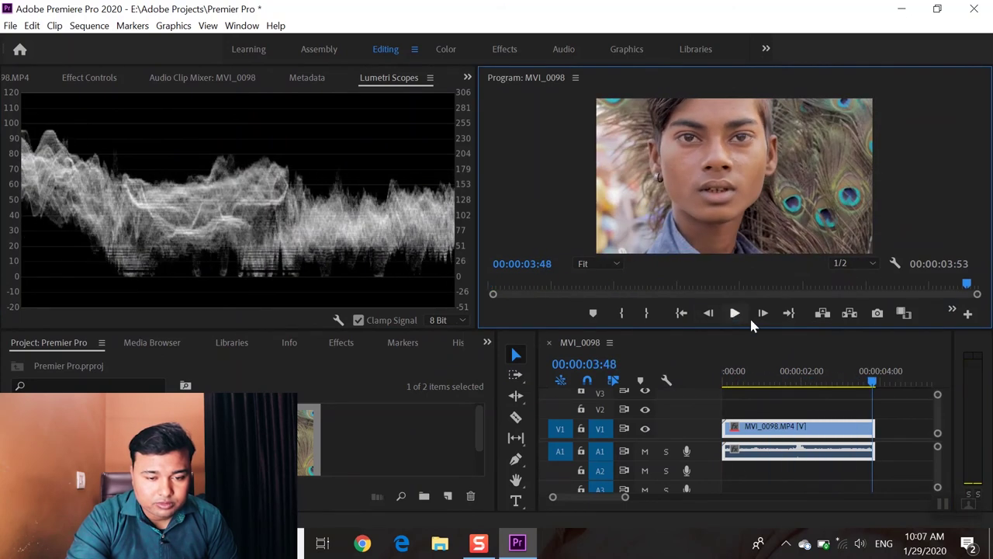
{"action": "left_click_drag", "start_coordinate": [877, 382], "coordinate": [724, 384]}
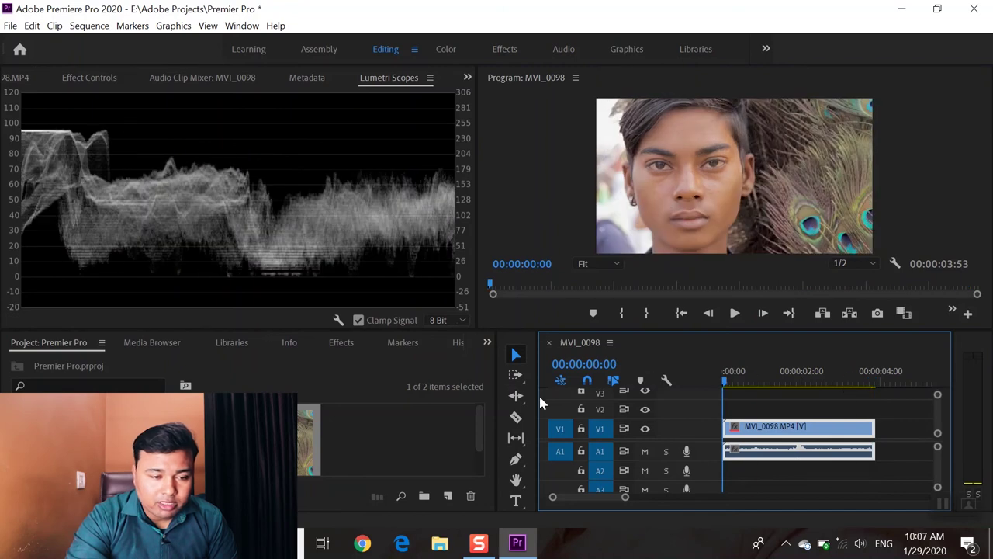
Widen the Timeline panel and select the clip's video and audio with the Selection tool.
{"action": "left_click_drag", "start_coordinate": [539, 392], "coordinate": [318, 388]}
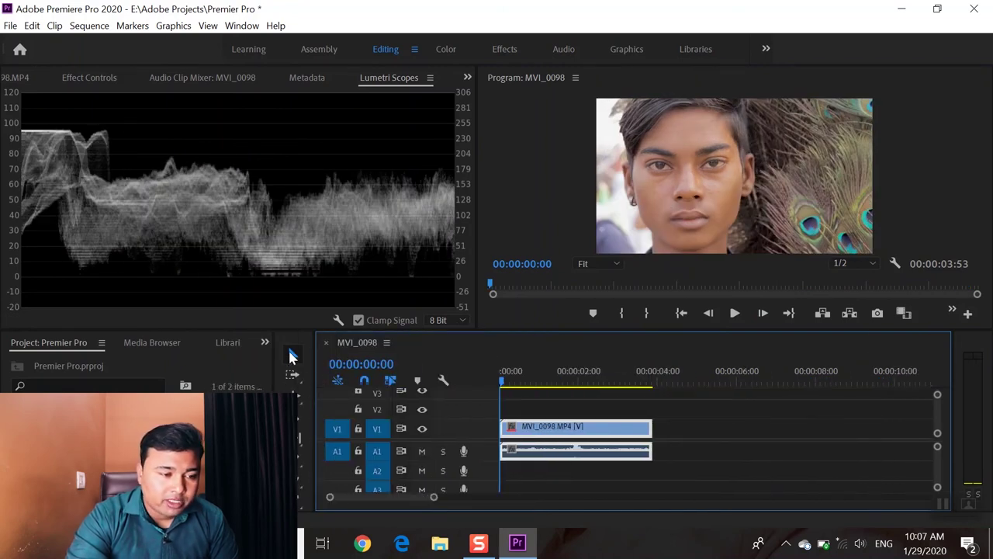
{"action": "left_click", "coordinate": [290, 356]}
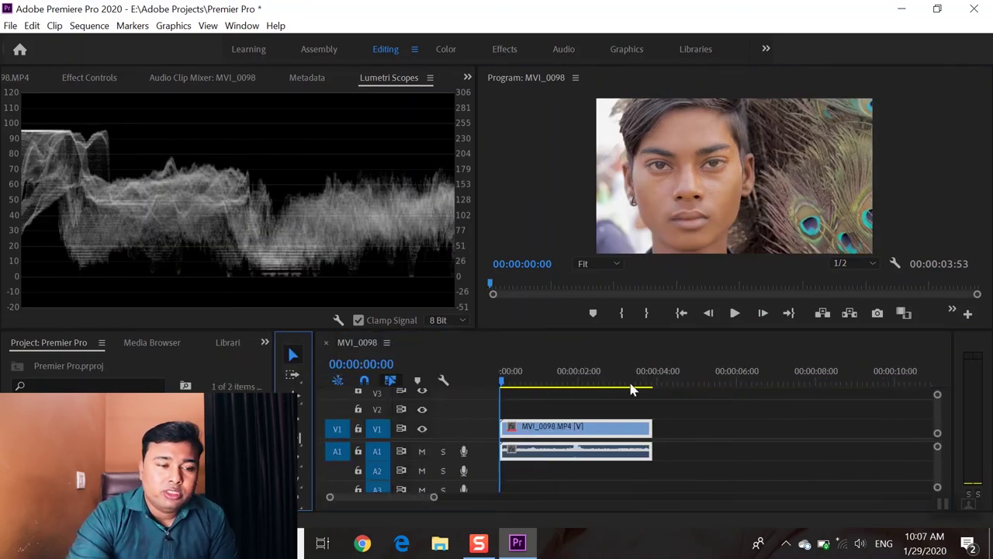
{"action": "left_click_drag", "start_coordinate": [642, 439], "coordinate": [575, 450]}
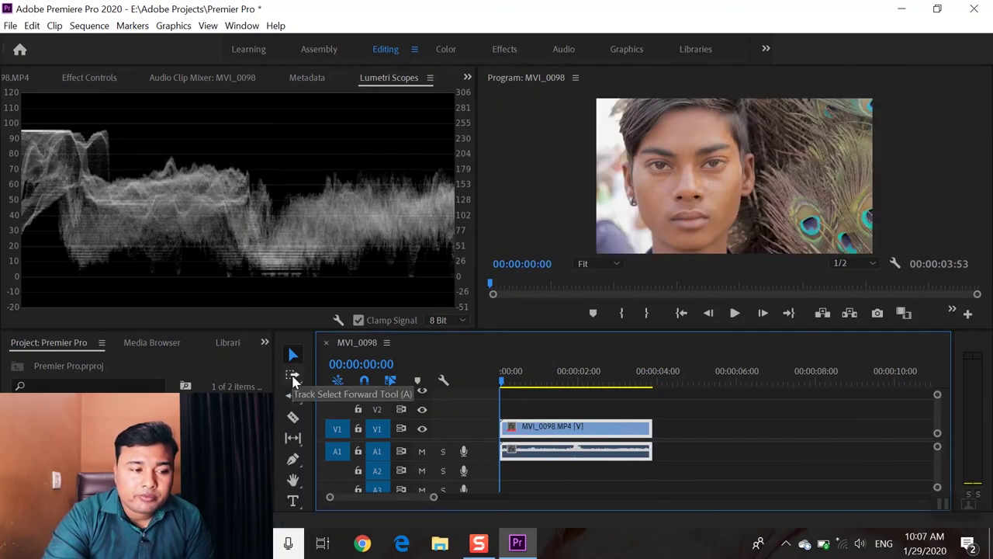
Shift the clip about 3 seconds later with the Track Select Forward tool and move it back to the sequence start.
{"action": "left_click", "coordinate": [293, 376]}
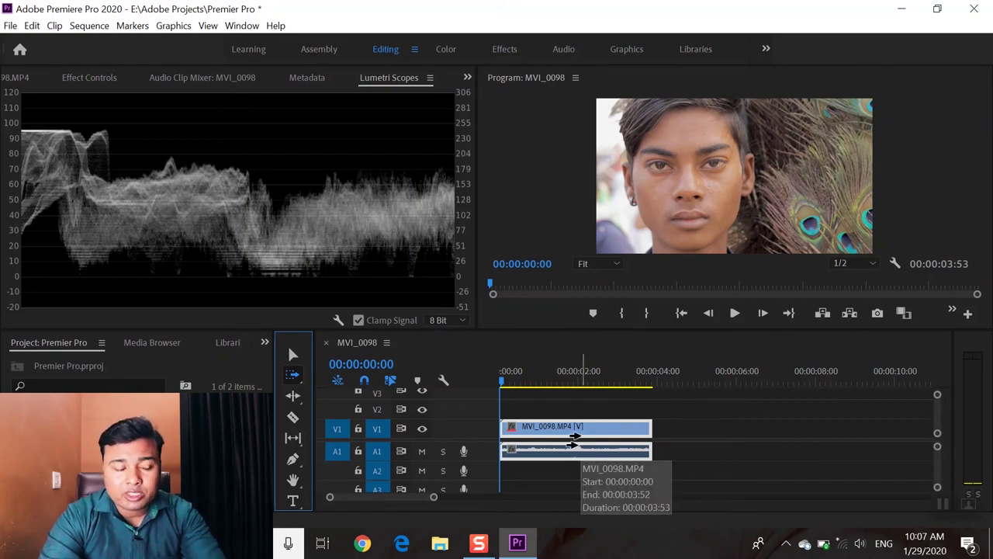
{"action": "left_click_drag", "start_coordinate": [575, 438], "coordinate": [690, 443]}
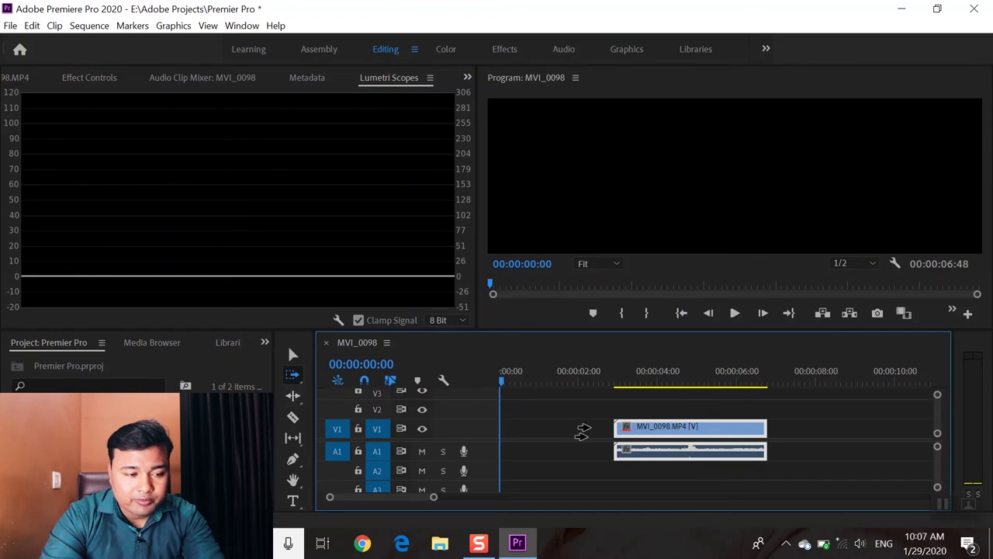
{"action": "left_click_drag", "start_coordinate": [718, 447], "coordinate": [468, 446]}
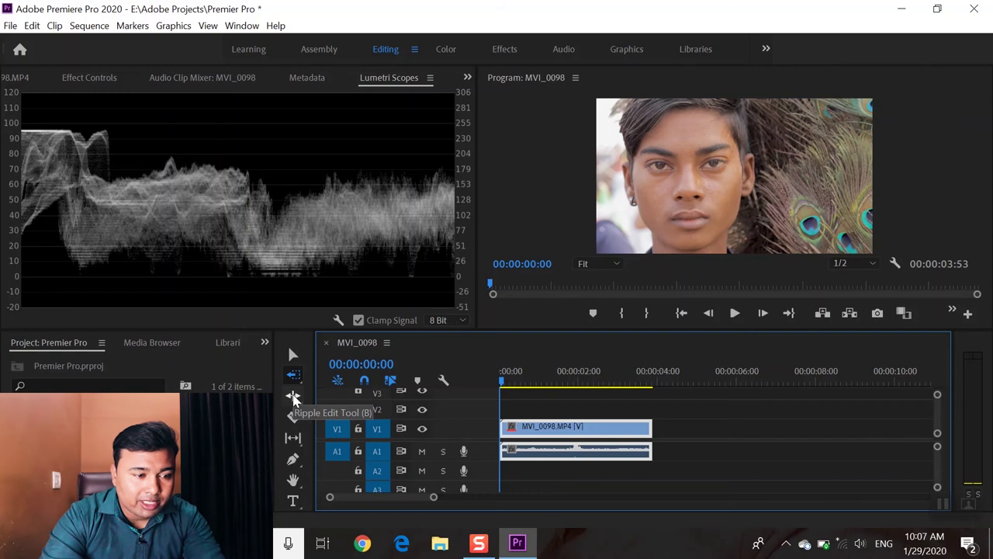
Shorten the clip's end to a duration of 00:00:02:48 with the Ripple Edit tool and undo the trim.
{"action": "left_click", "coordinate": [293, 396]}
{"action": "left_click_drag", "start_coordinate": [649, 430], "coordinate": [610, 429]}
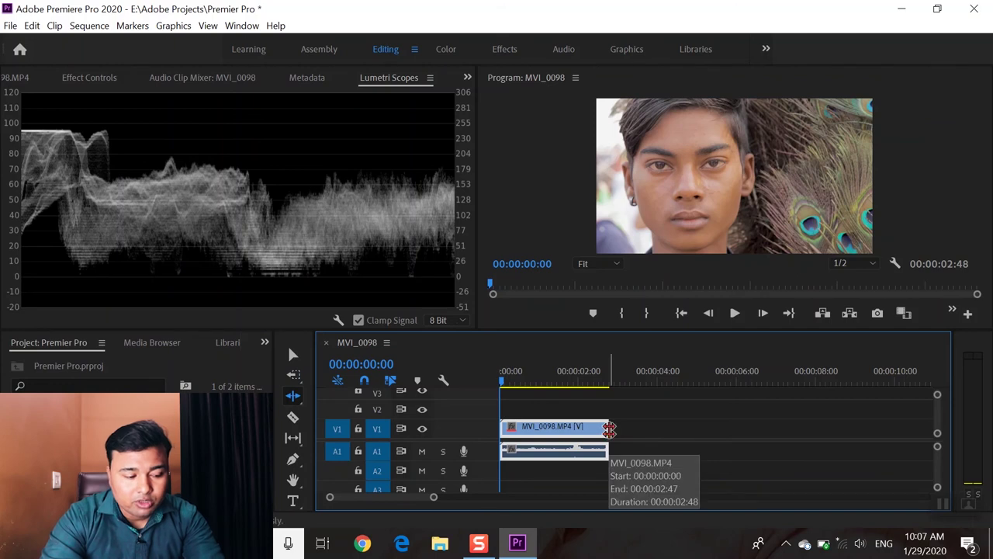
{"action": "key", "text": "ctrl+z"}
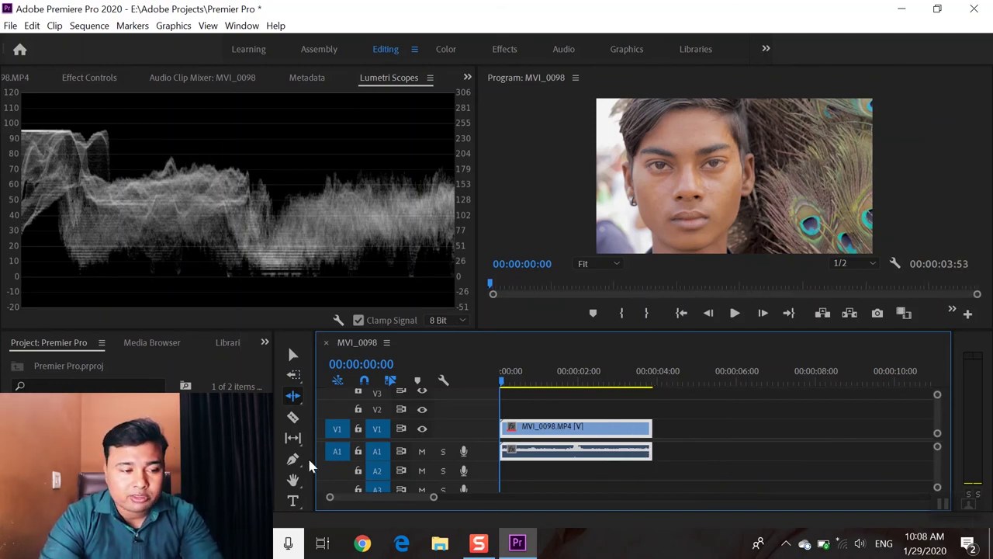
Split the clip at 00:00:01:54 with the Razor tool and return to the Selection tool.
{"action": "left_click", "coordinate": [292, 417]}
{"action": "left_click", "coordinate": [576, 427]}
{"action": "key", "text": "v"}
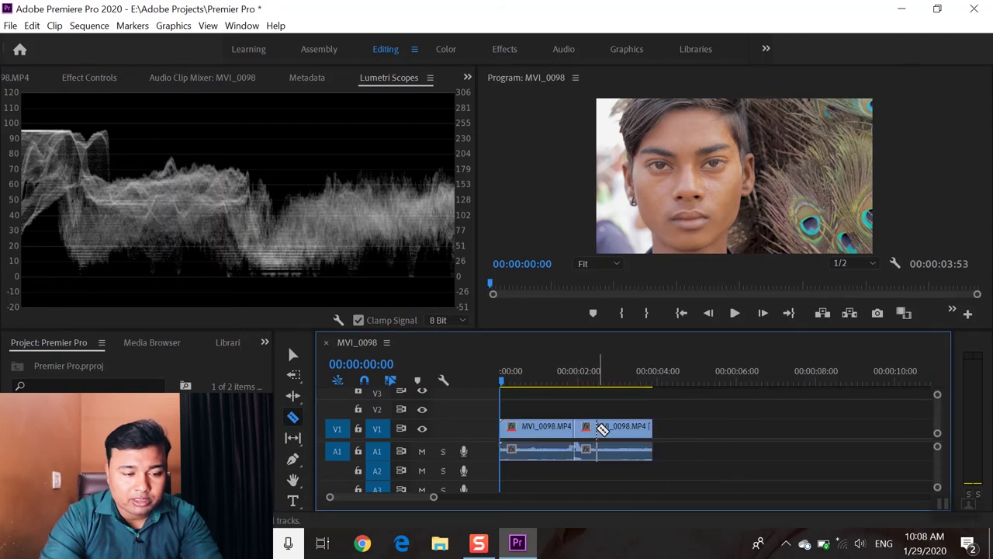
Move the clip's second segment about 2.4 seconds later and put it back against the first segment.
{"action": "left_click_drag", "start_coordinate": [602, 430], "coordinate": [697, 429]}
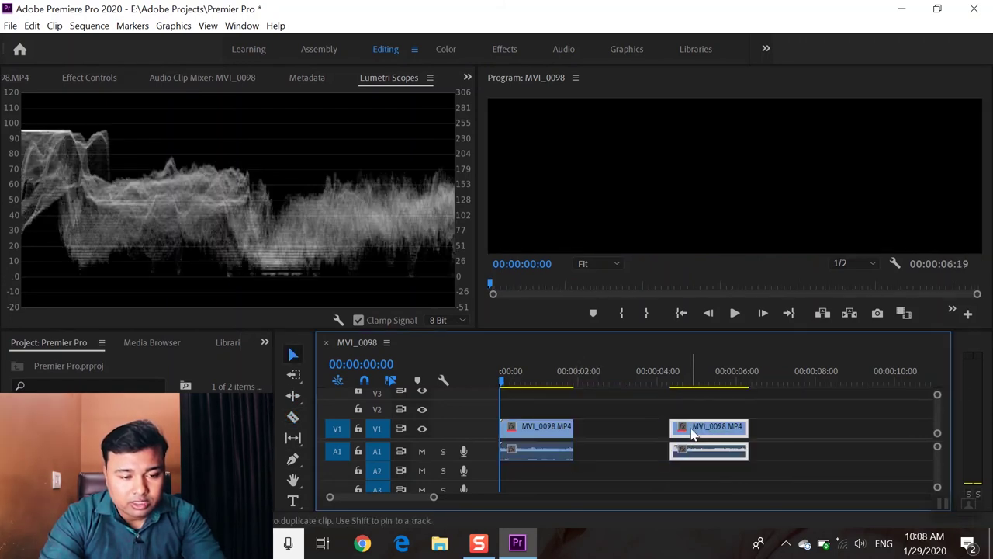
{"action": "left_click", "coordinate": [629, 434]}
{"action": "key", "text": "Delete"}
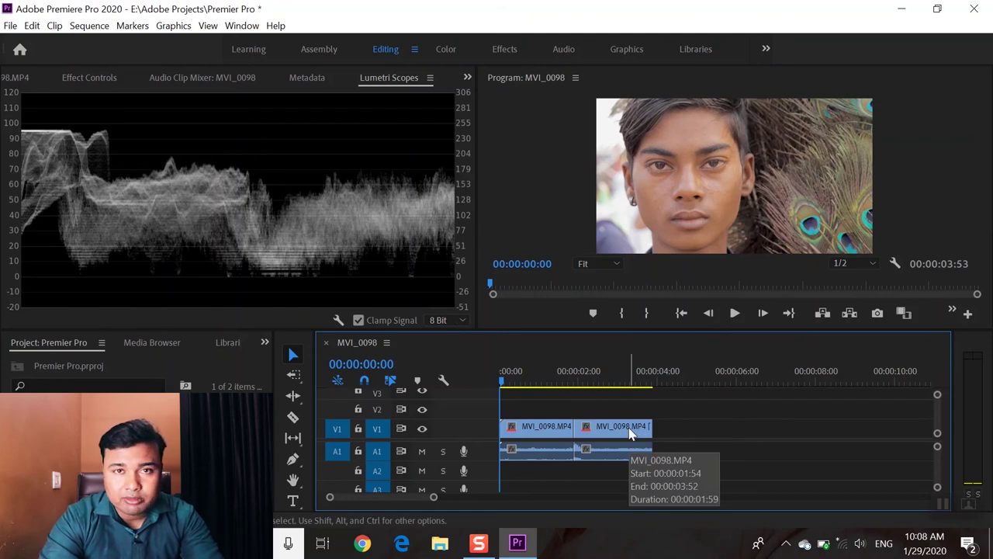
Draw a four-point filled shape over the right half of the face in the Program monitor with the Pen tool.
{"action": "left_click", "coordinate": [293, 458]}
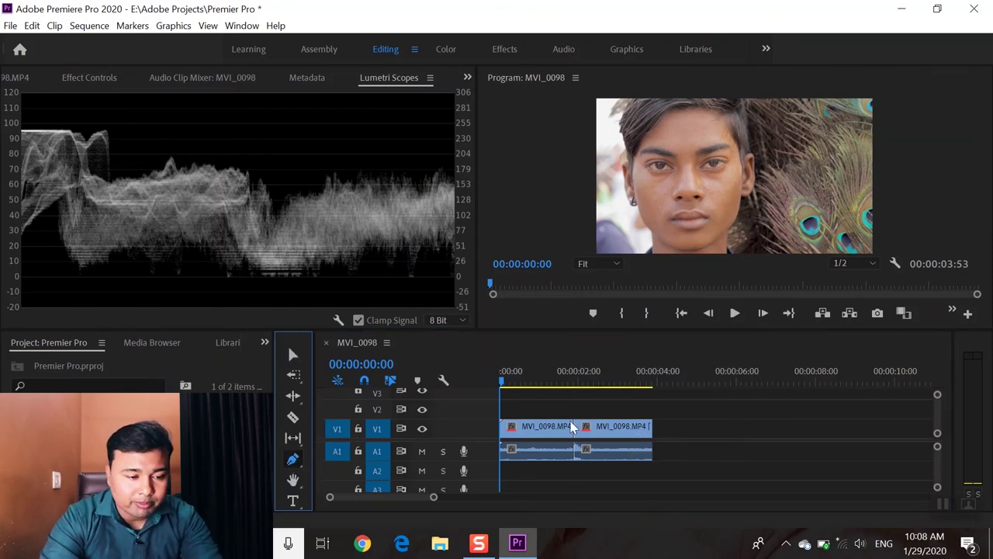
{"action": "left_click", "coordinate": [679, 211]}
{"action": "left_click", "coordinate": [799, 208]}
{"action": "left_click", "coordinate": [704, 166]}
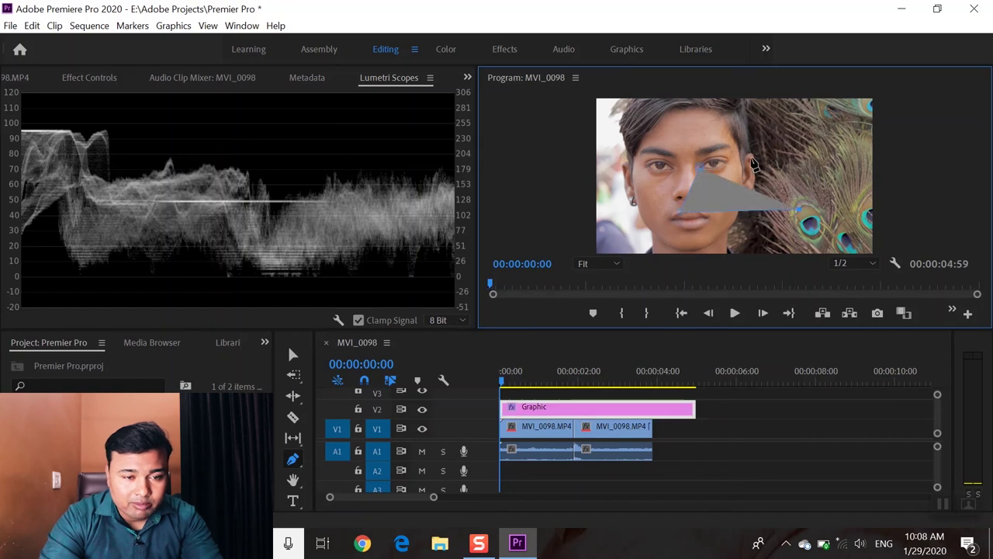
{"action": "left_click", "coordinate": [751, 160]}
Try the Hand tool on the timeline and activate the Type tool.
{"action": "left_click", "coordinate": [293, 480]}
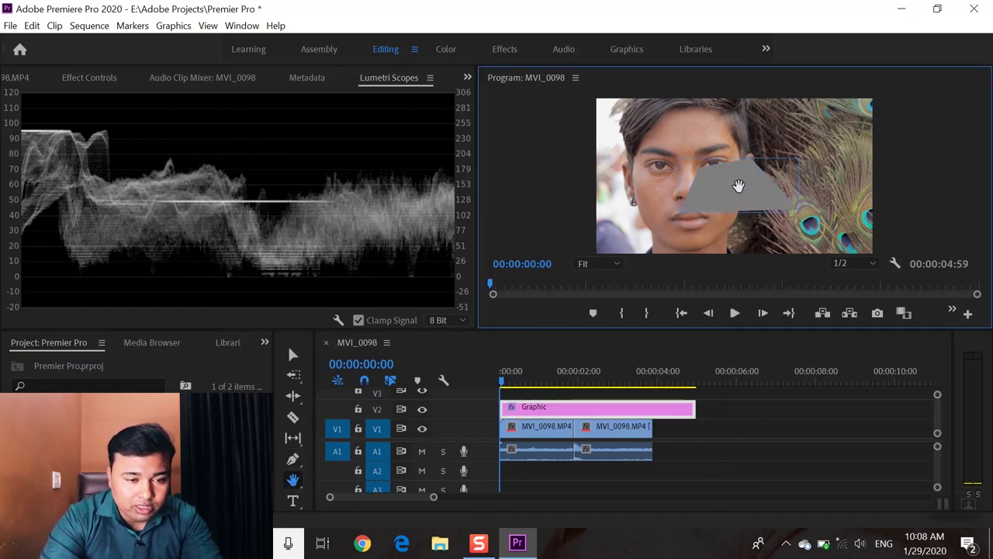
{"action": "left_click", "coordinate": [587, 426]}
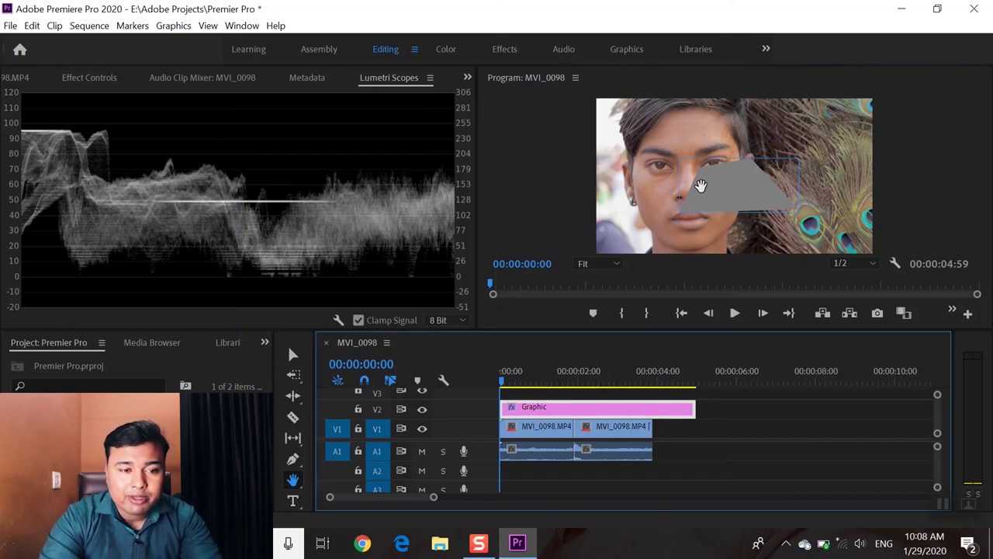
{"action": "left_click", "coordinate": [292, 502]}
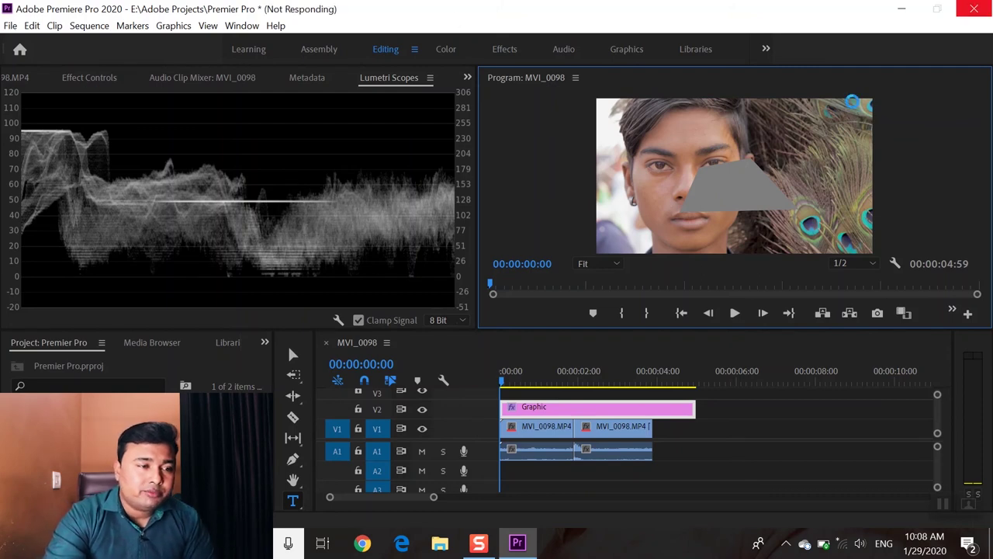
Minimize Premiere Pro, refresh the Windows desktop, and switch back to Premiere Pro.
{"action": "left_click", "coordinate": [902, 9]}
{"action": "right_click", "coordinate": [487, 104]}
{"action": "left_click", "coordinate": [546, 152]}
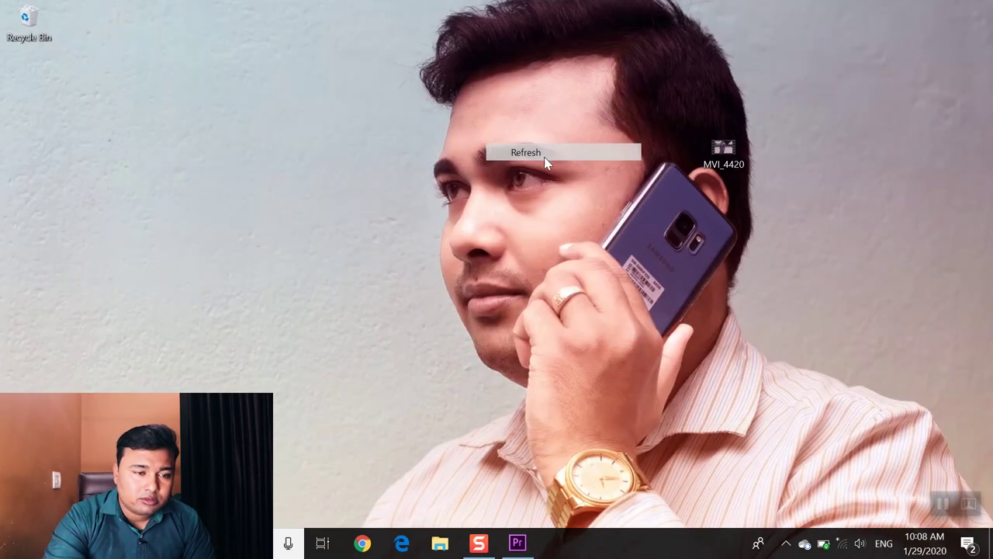
{"action": "left_click", "coordinate": [509, 550]}
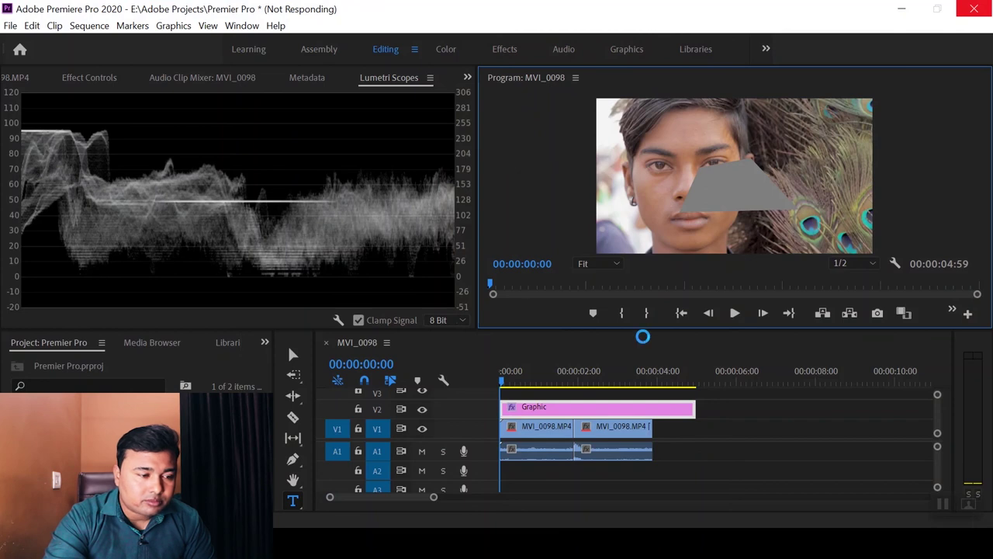